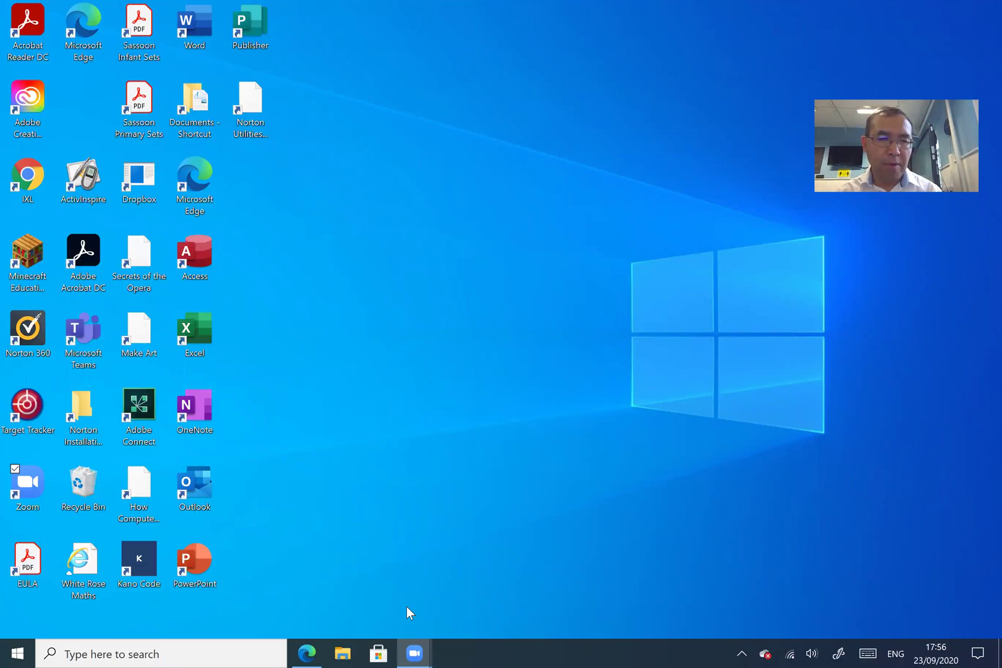
- In Edge, replace the Google web address with purplemash.com
left_click(310, 651)
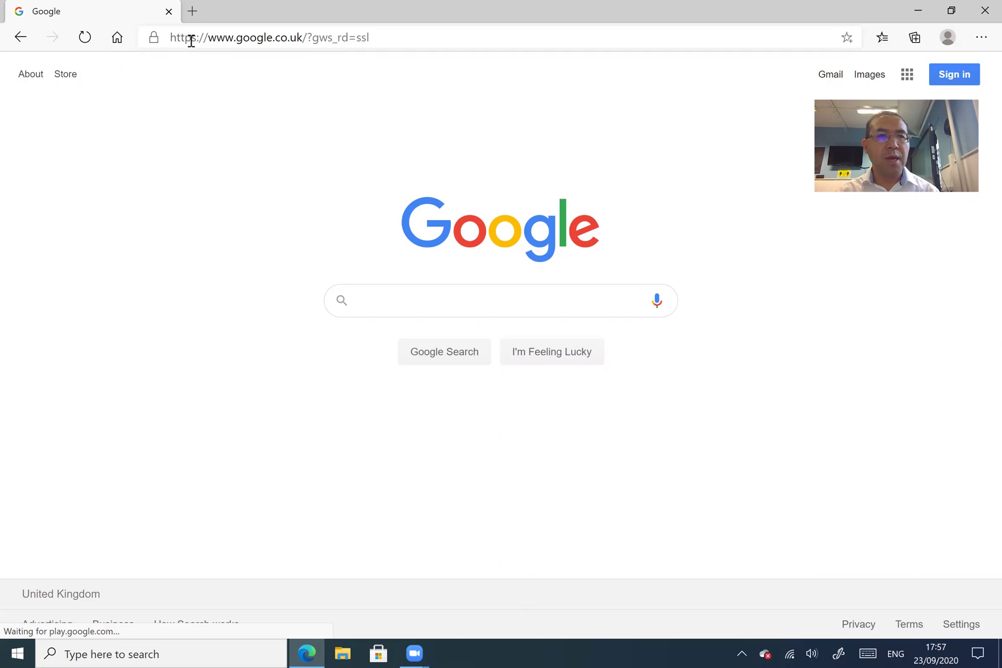
left_click_drag(168, 37, 379, 38)
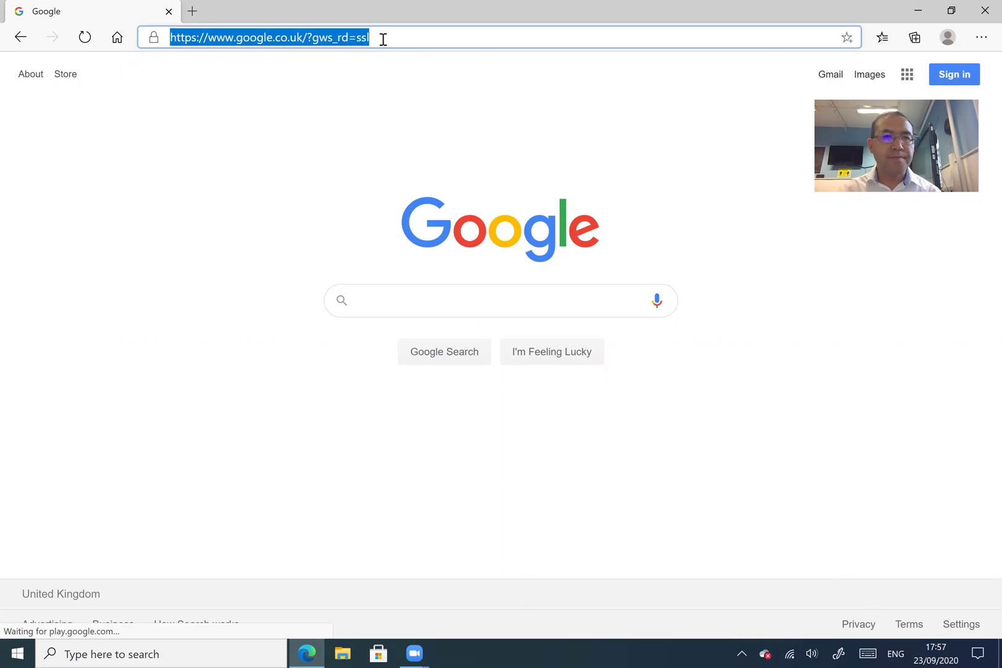
key("BackSpace")
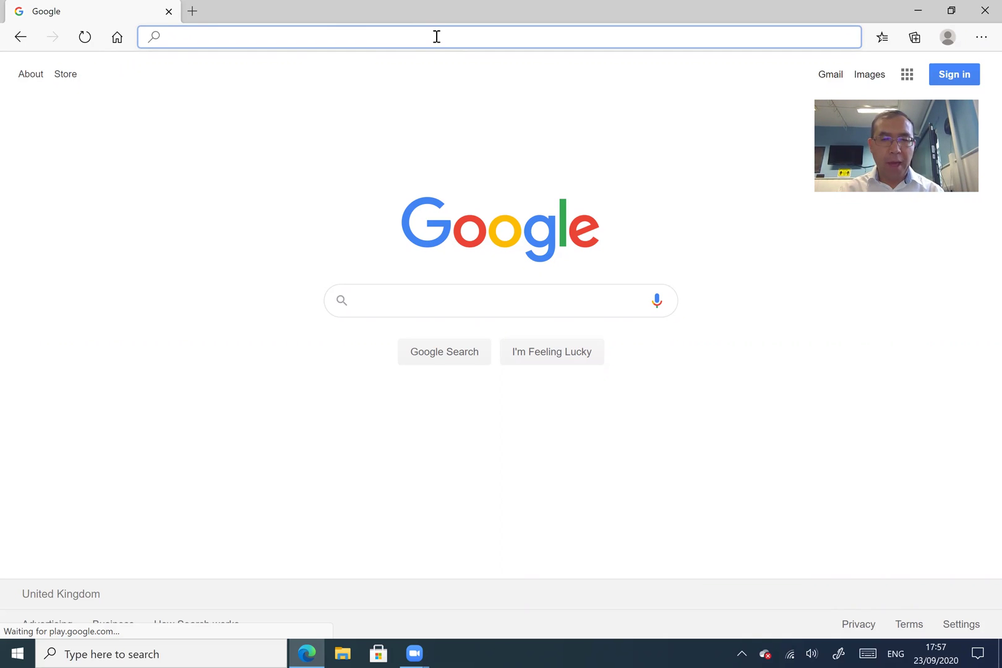
type("pur")
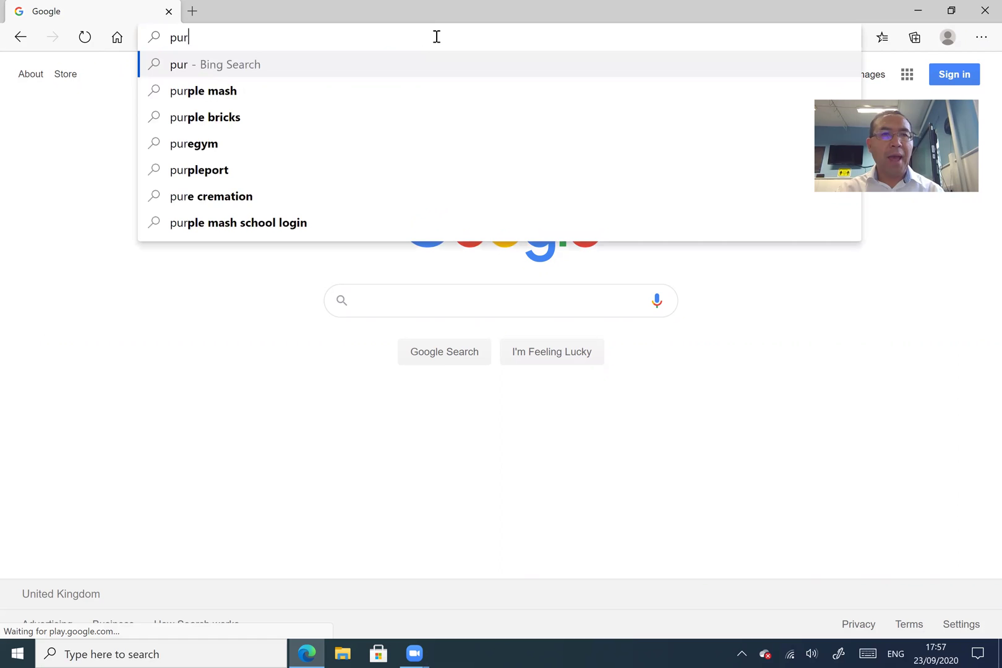
type("ple")
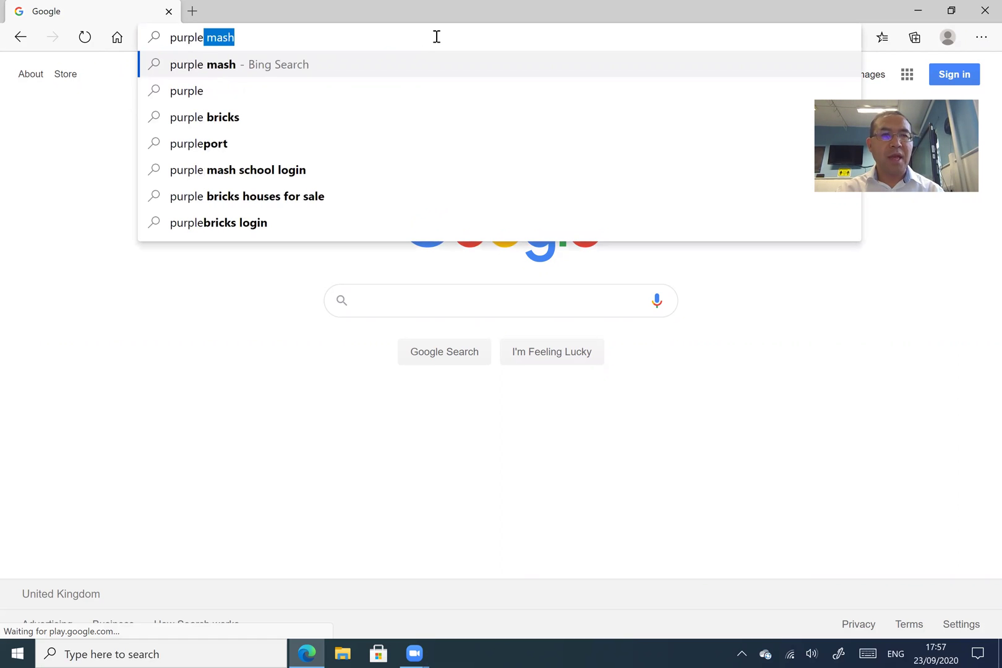
type("m")
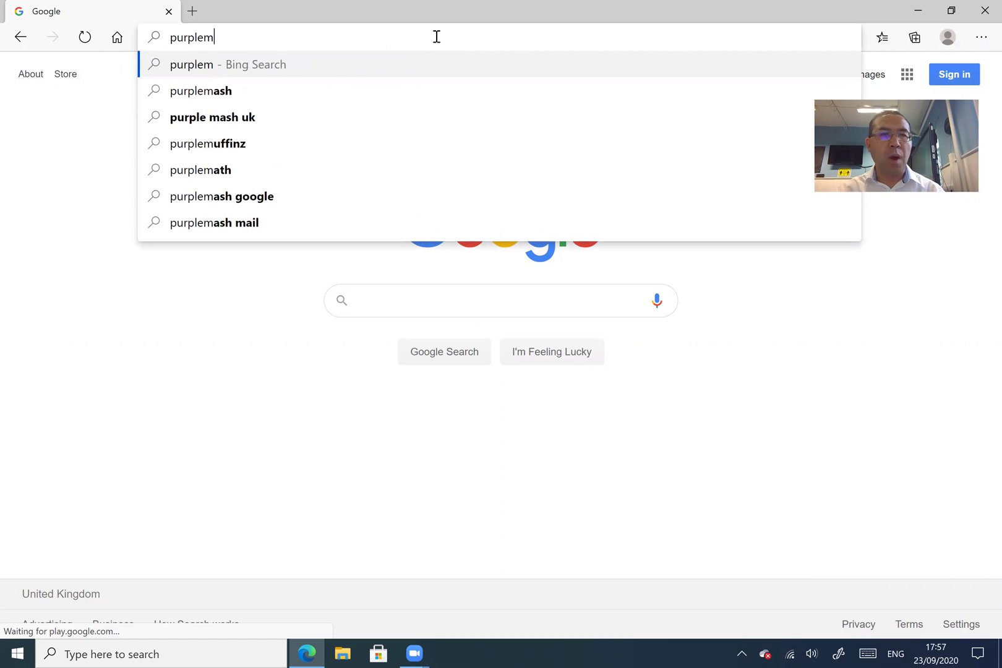
type("ash")
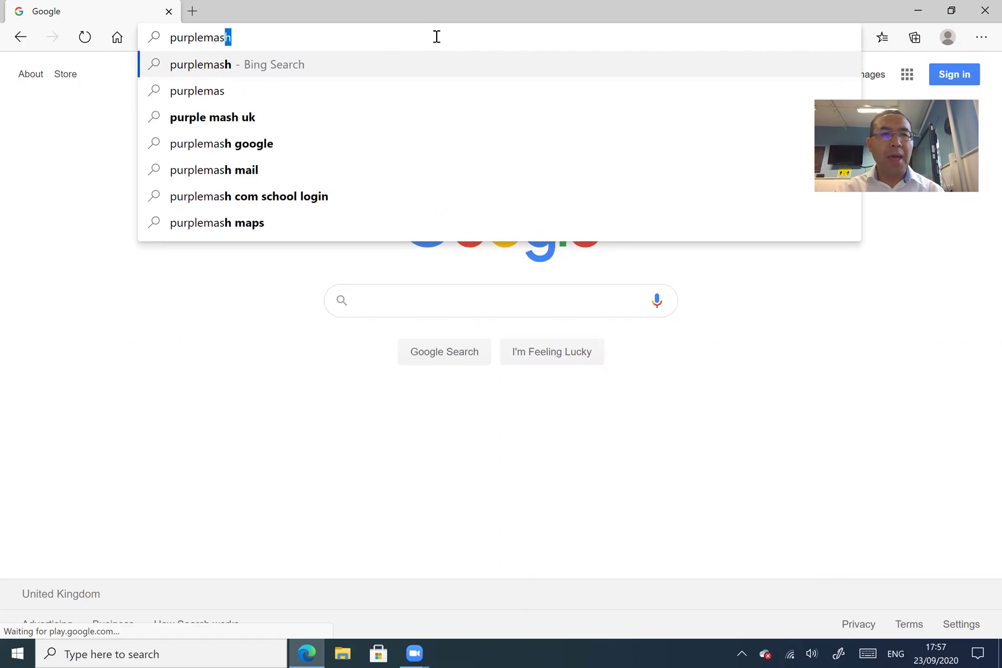
type(".")
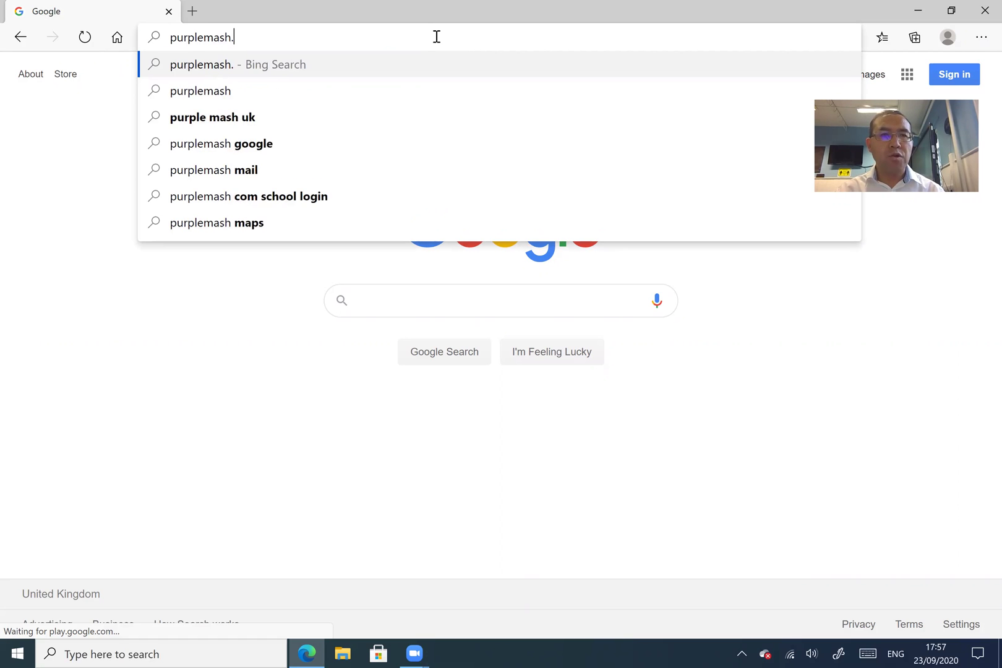
type("com")
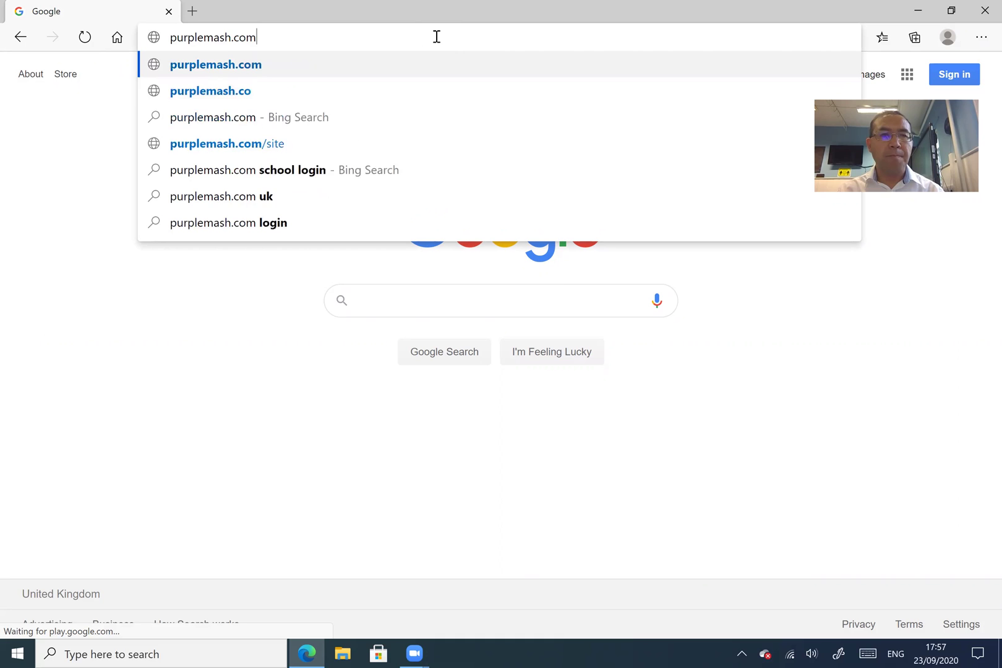
- Load purplemash.com and accept the site's cookies
key("Return")
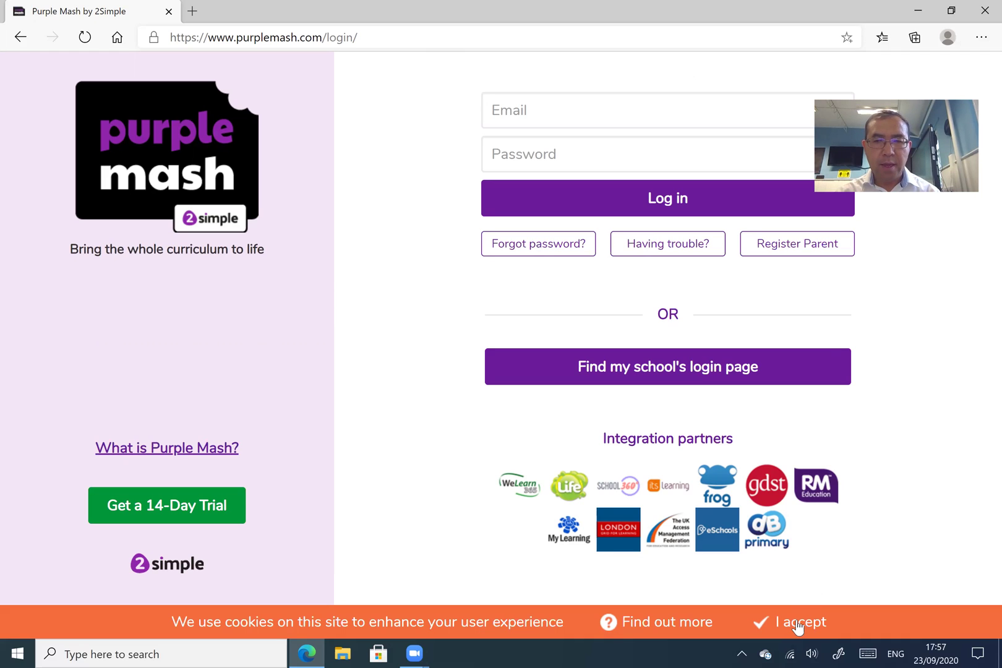
left_click(798, 626)
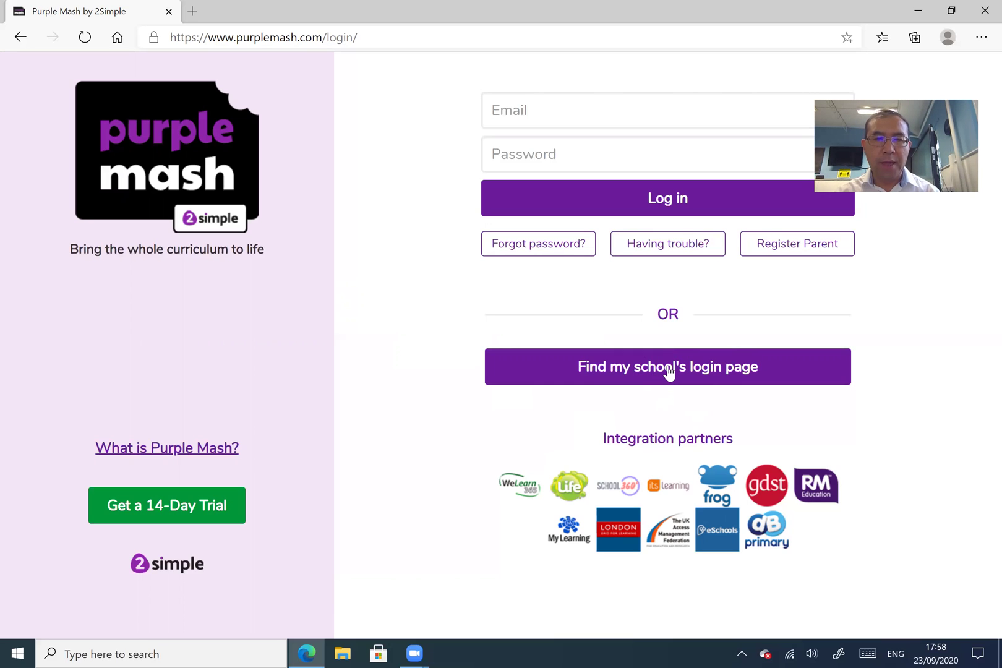
- Search schools for 'Willow Brook' and select Willow Brook Primary School Academy, E10 7BH
left_click(668, 367)
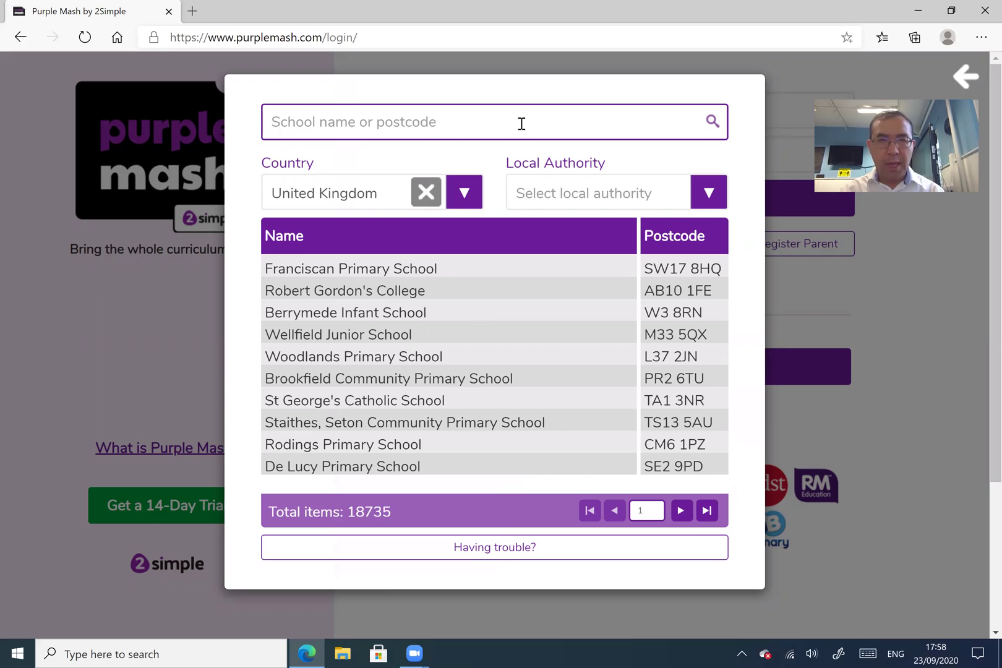
type("E11")
key("BackSpace")
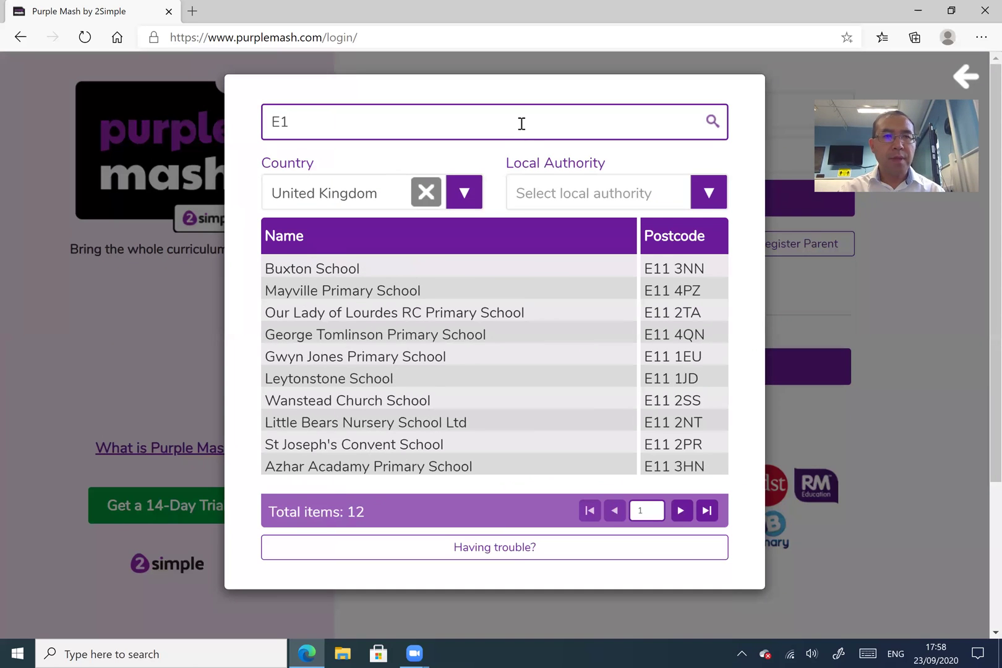
type("0 7BH")
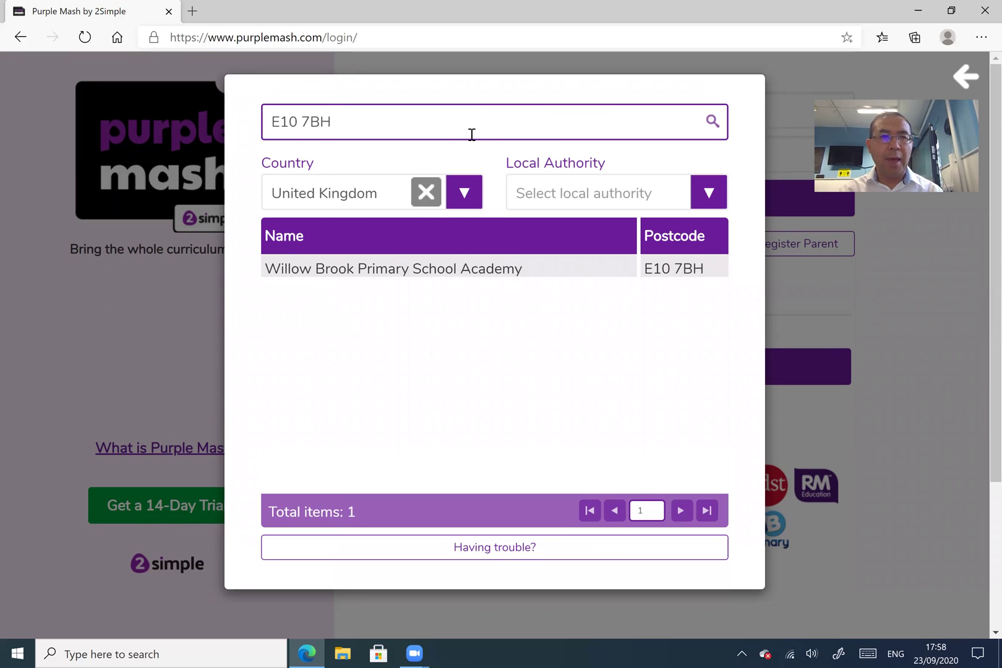
key("BackSpace")
key("BackSpace")
key("BackSpace")
key("BackSpace")
key("BackSpace")
key("BackSpace")
key("BackSpace")
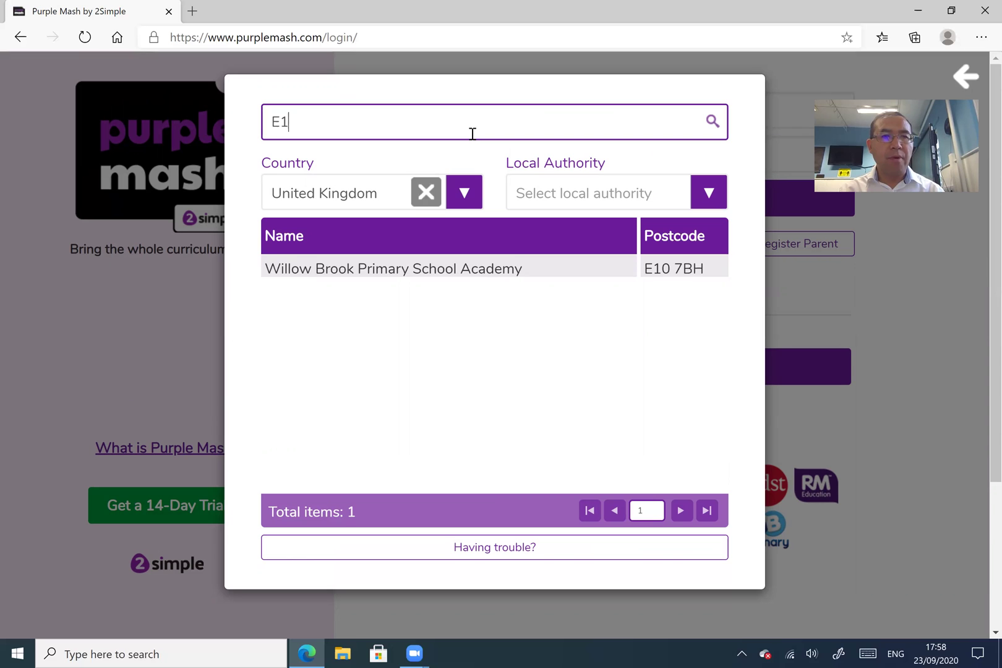
type("W")
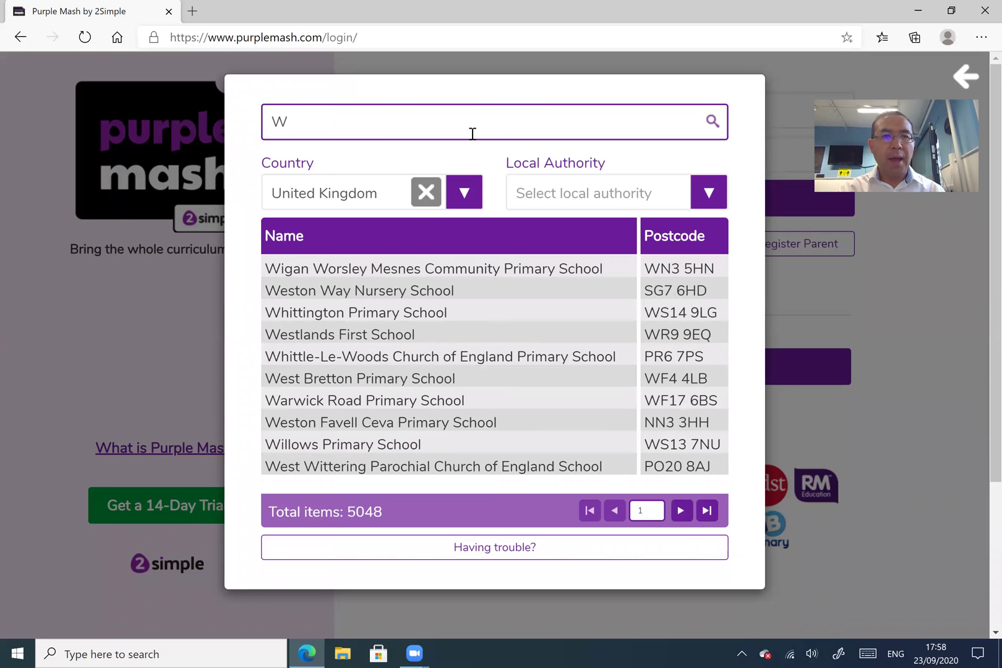
type("illow")
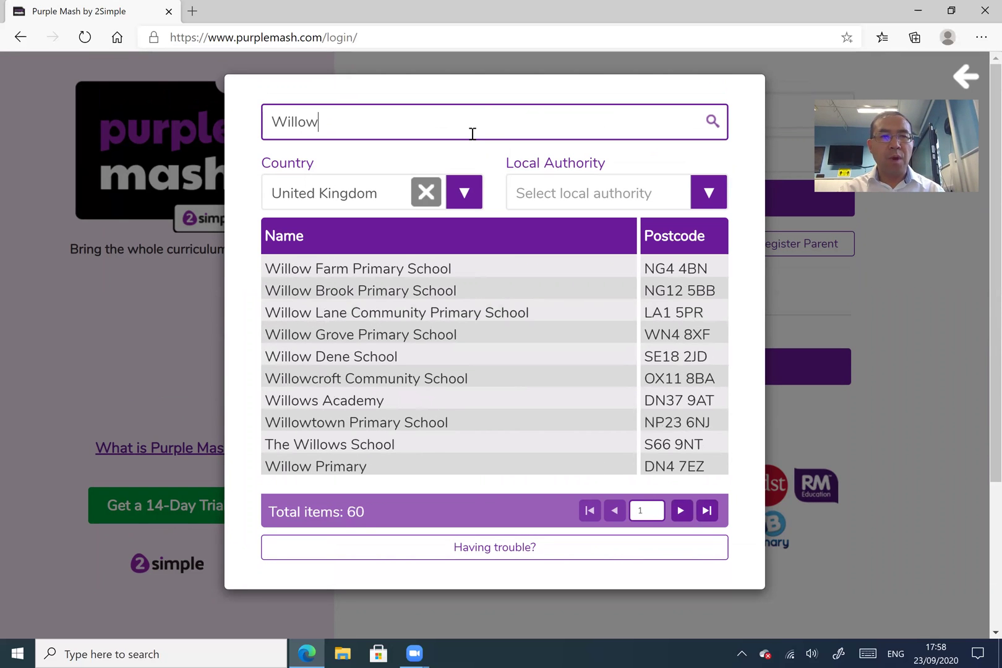
type(" Brook")
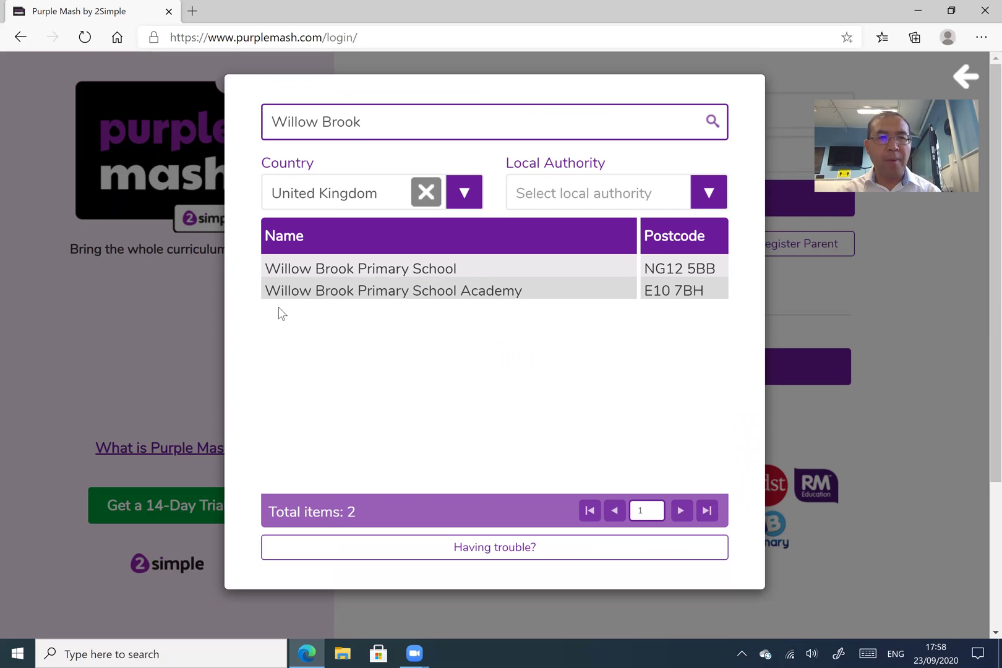
left_click(431, 294)
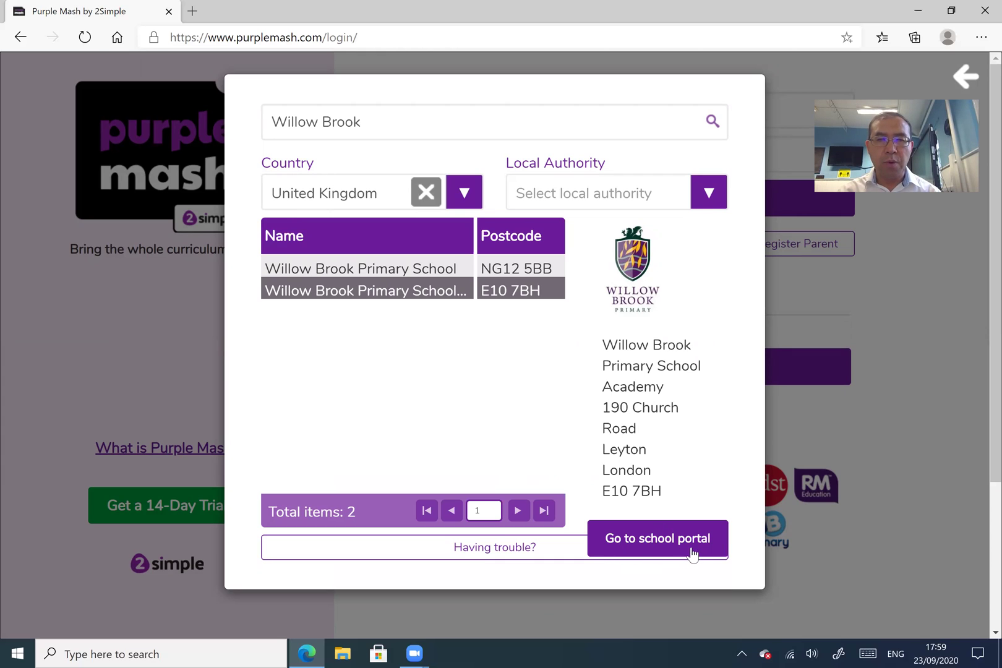
- Go to the Willow Brook school portal and enter the pupil's username
left_click(655, 546)
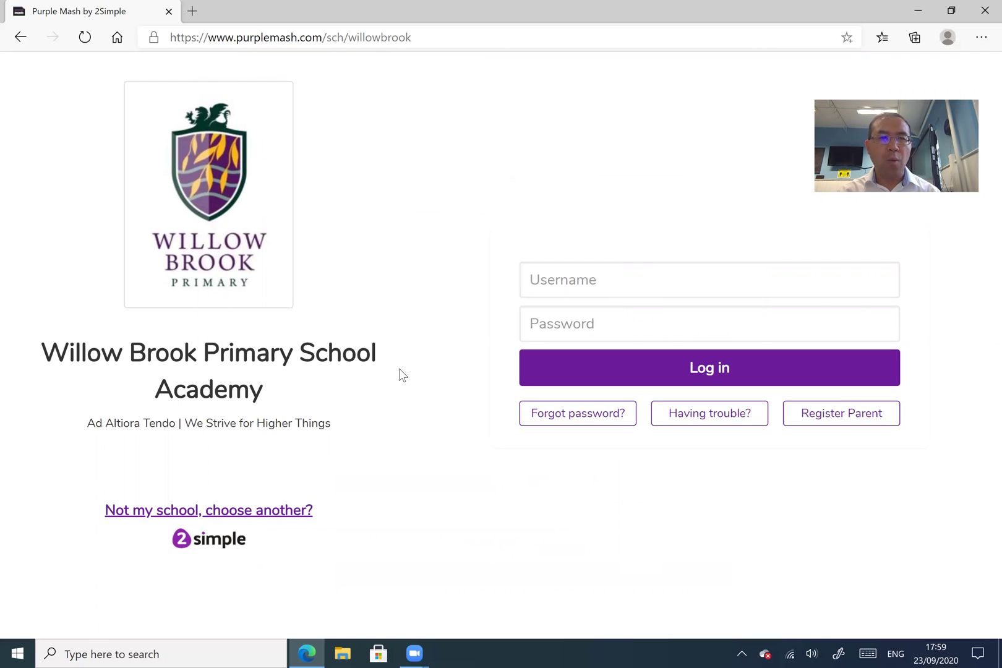
left_click(568, 282)
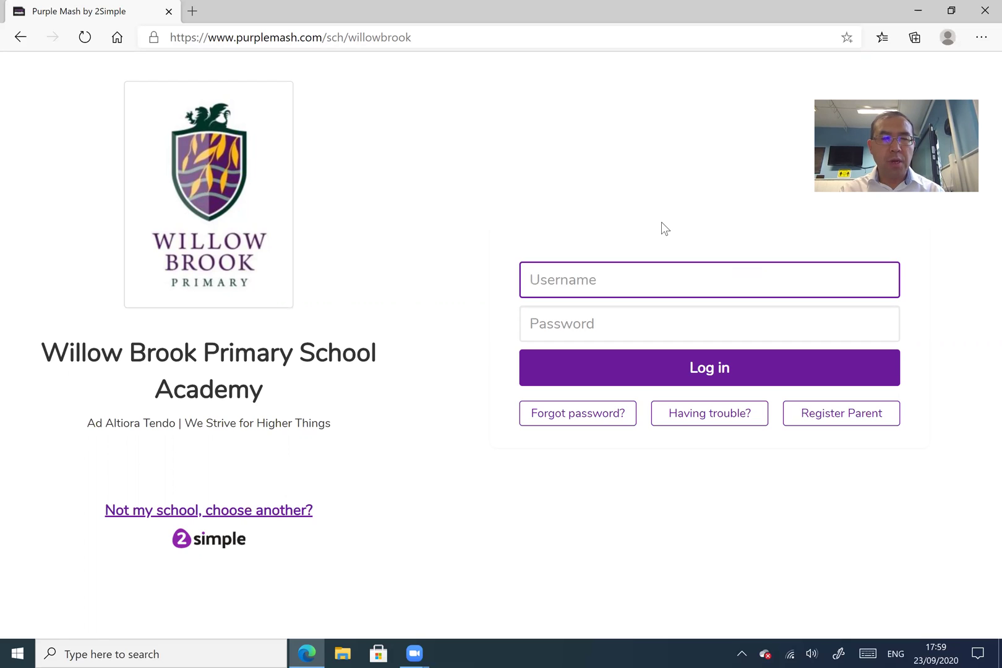
type("broo")
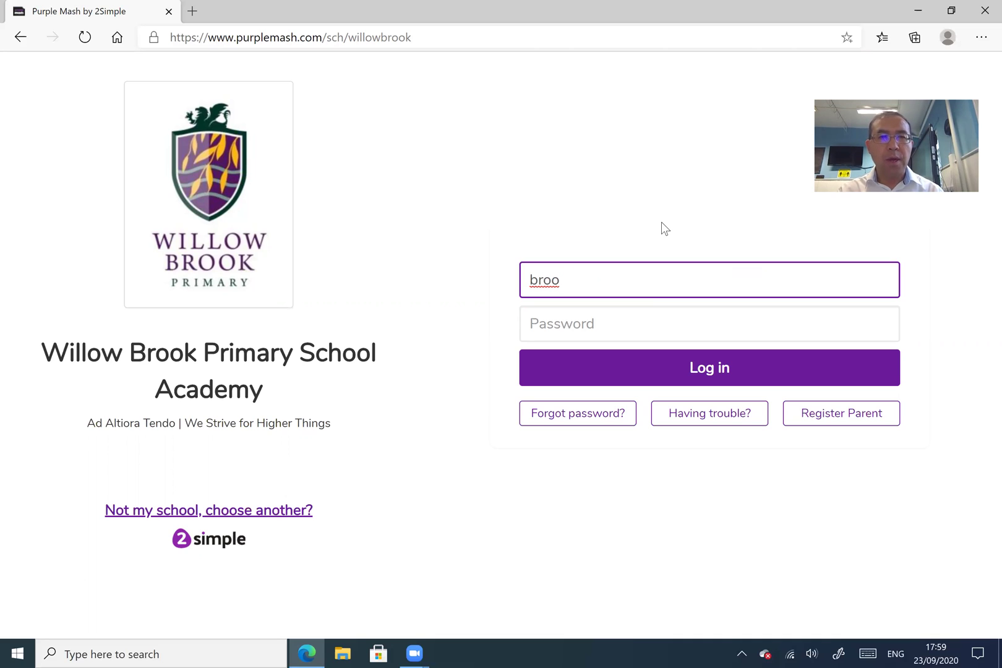
type("w")
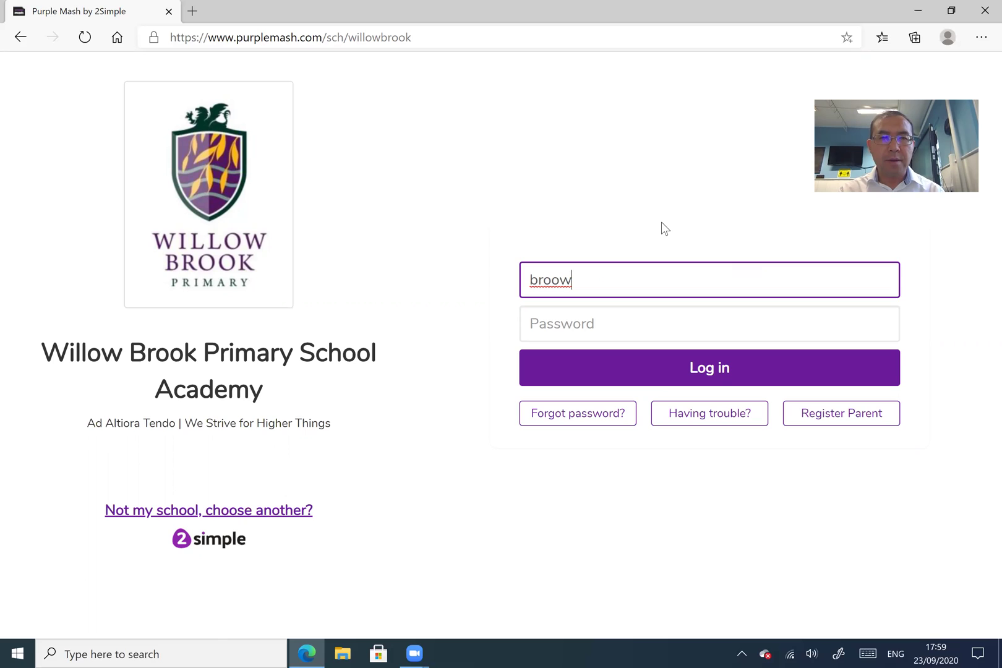
type("100")
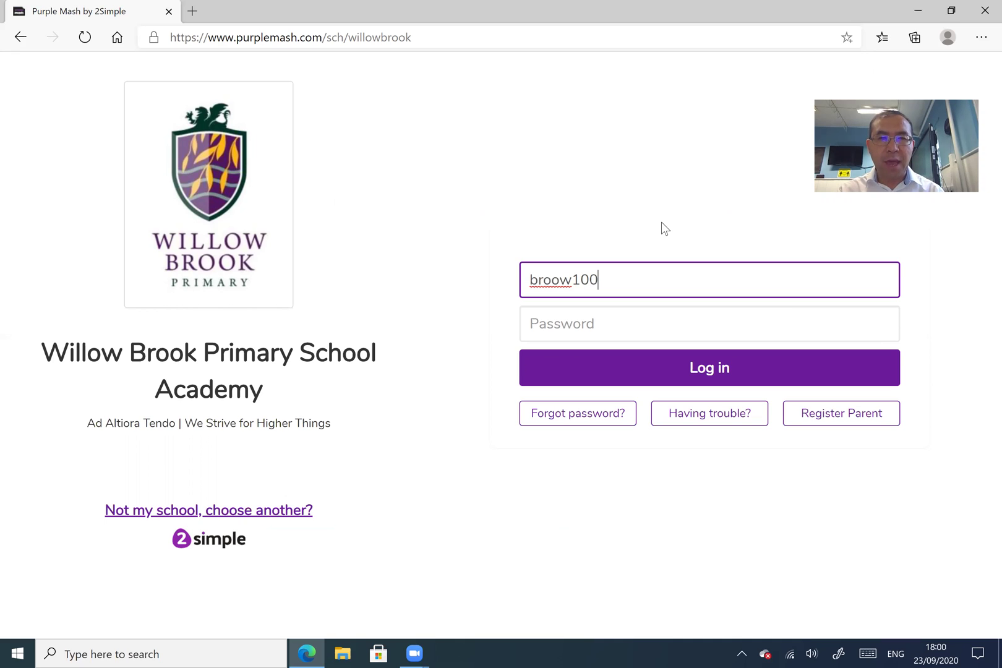
type(".")
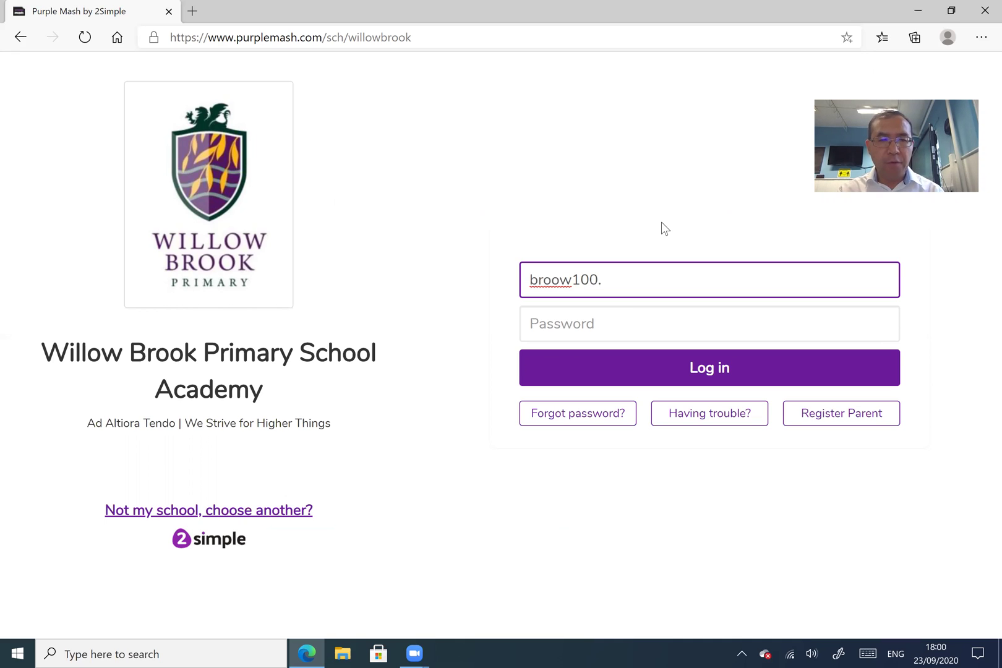
type("32")
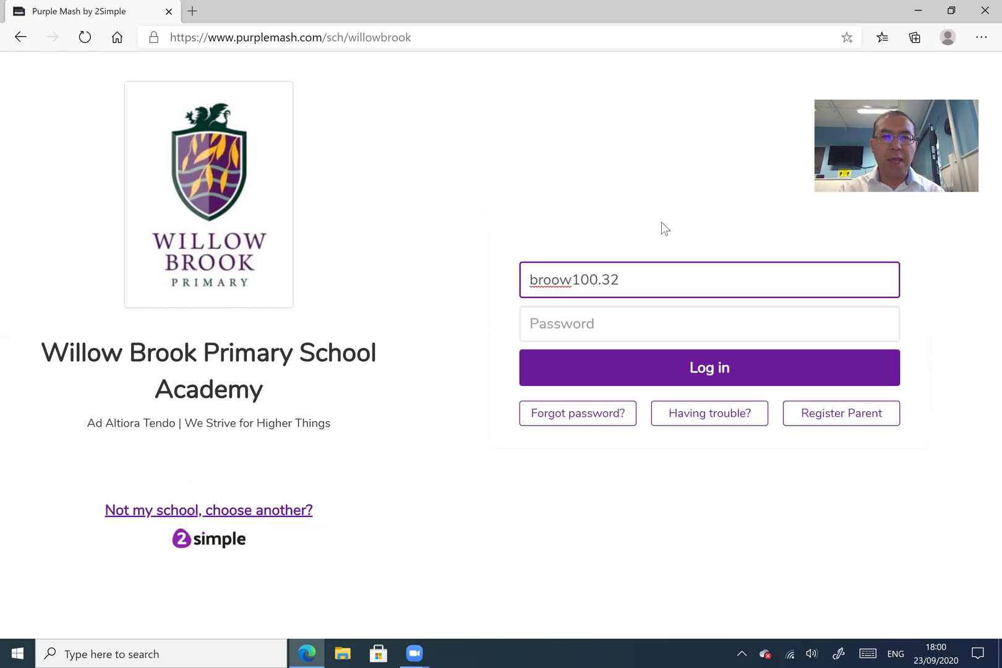
type("0")
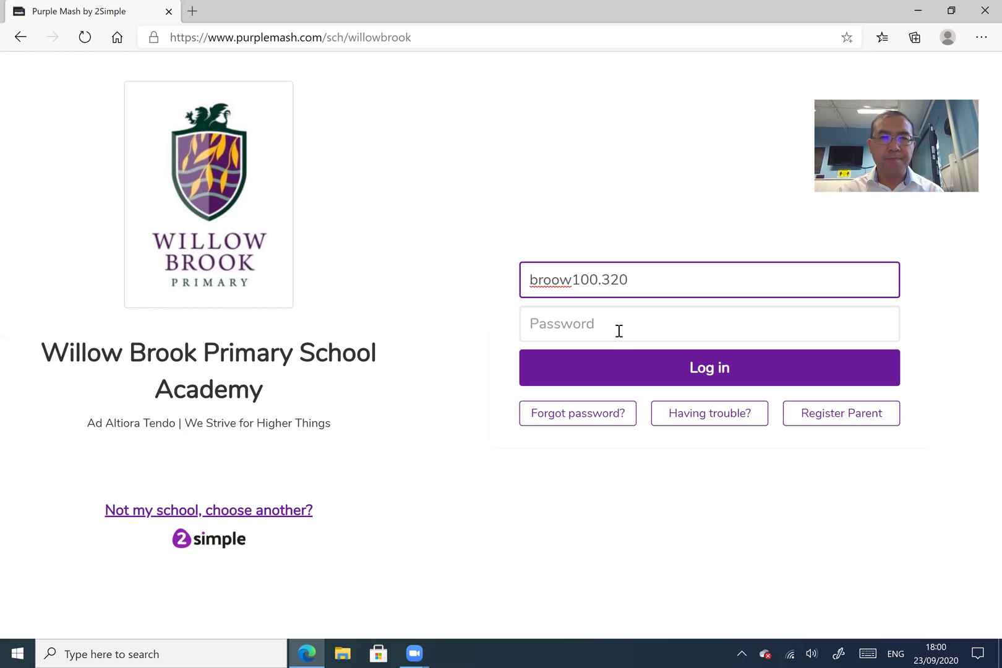
- Enter the account password and log in to Purple Mash
left_click(625, 328)
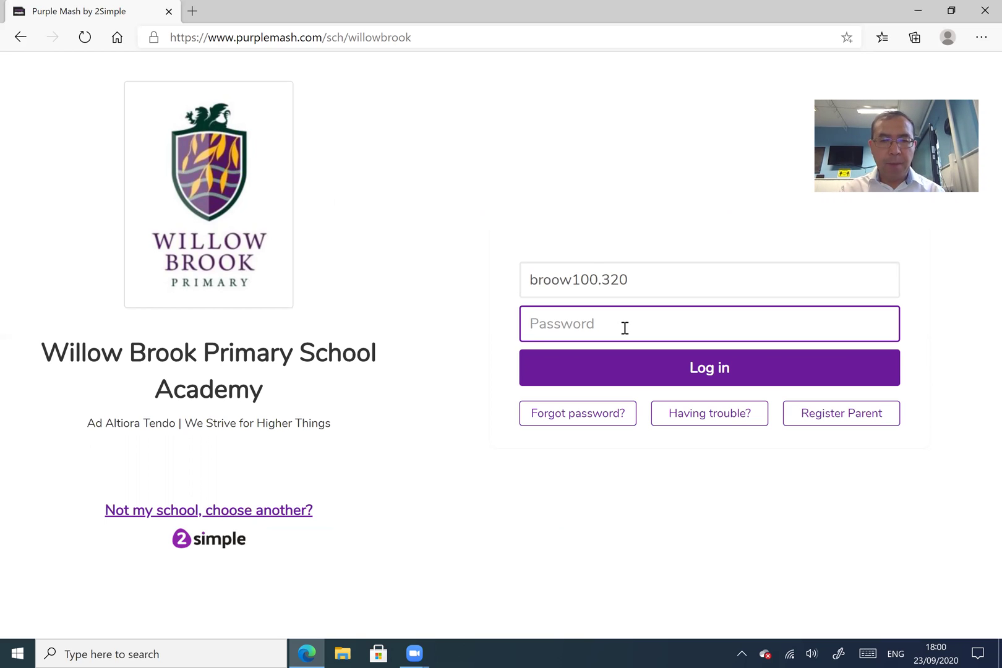
type("•••••••")
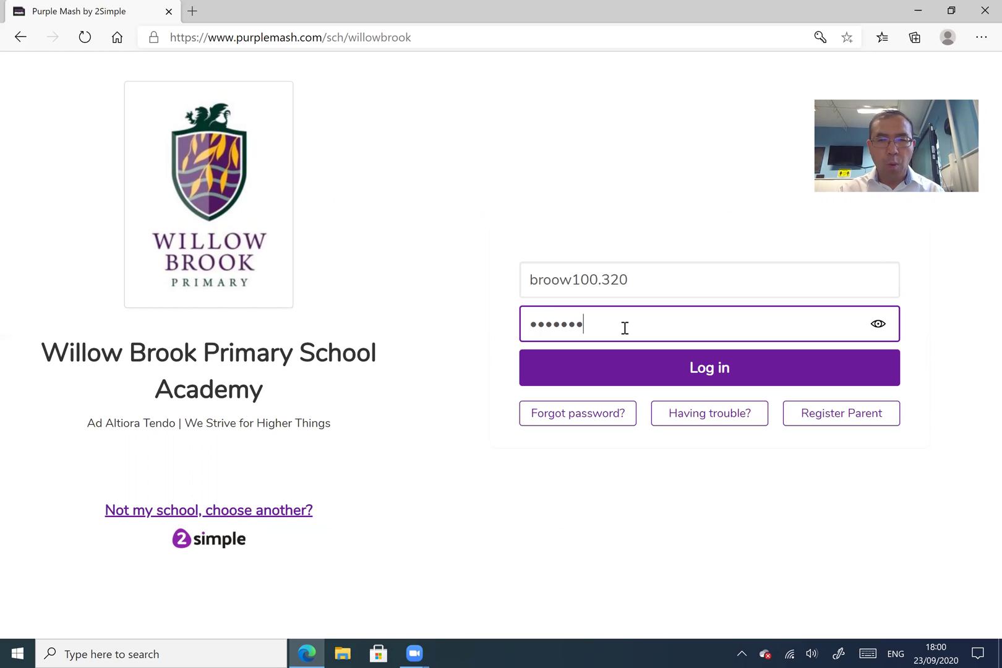
type("••")
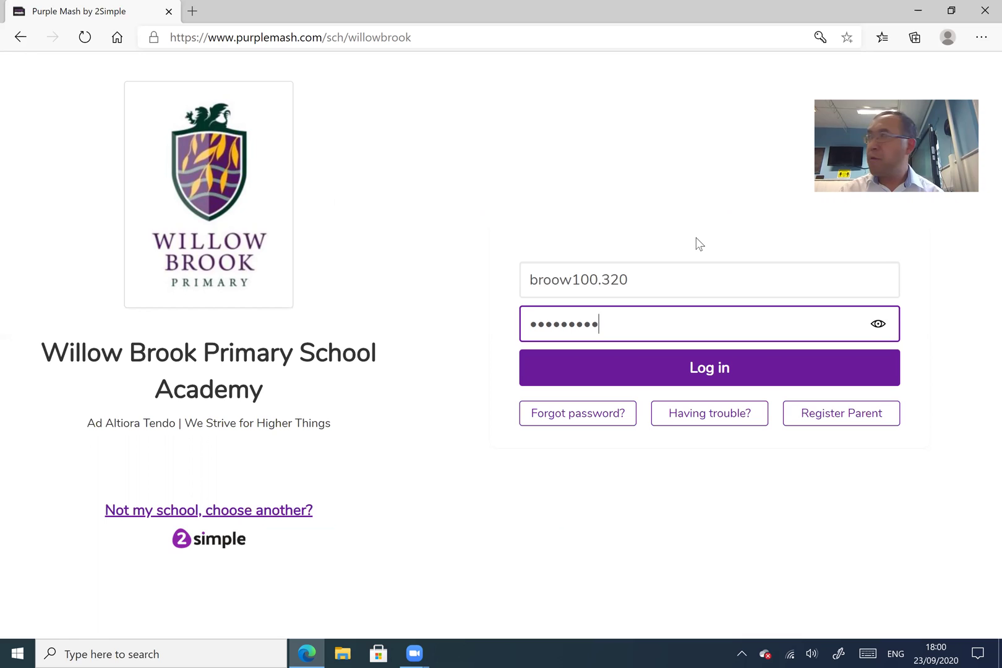
left_click(709, 372)
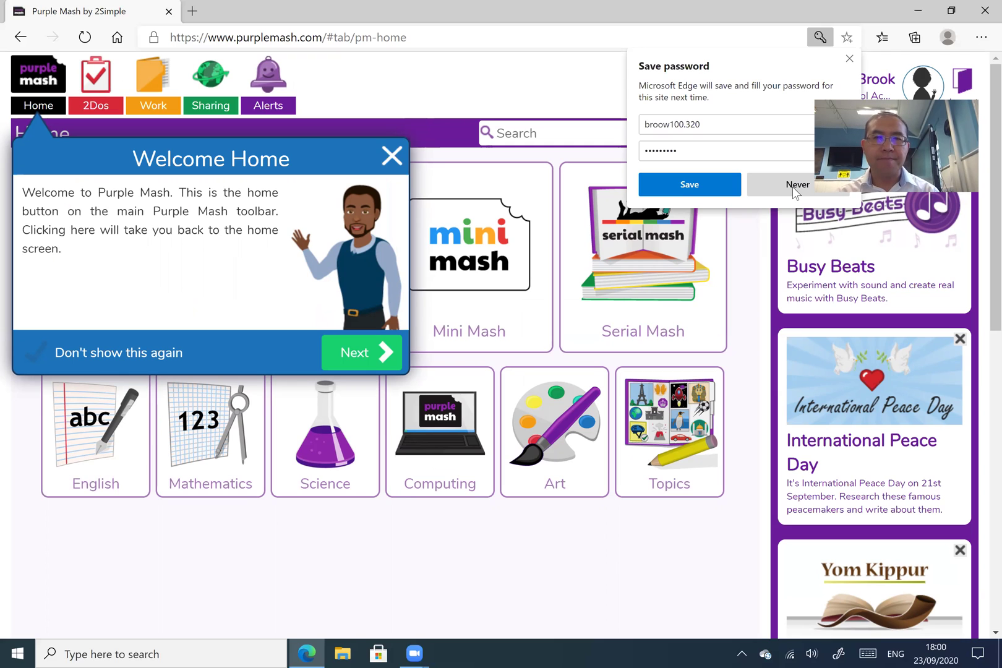
- Decline Edge's save-password offer and close the Welcome Home tip
left_click(792, 186)
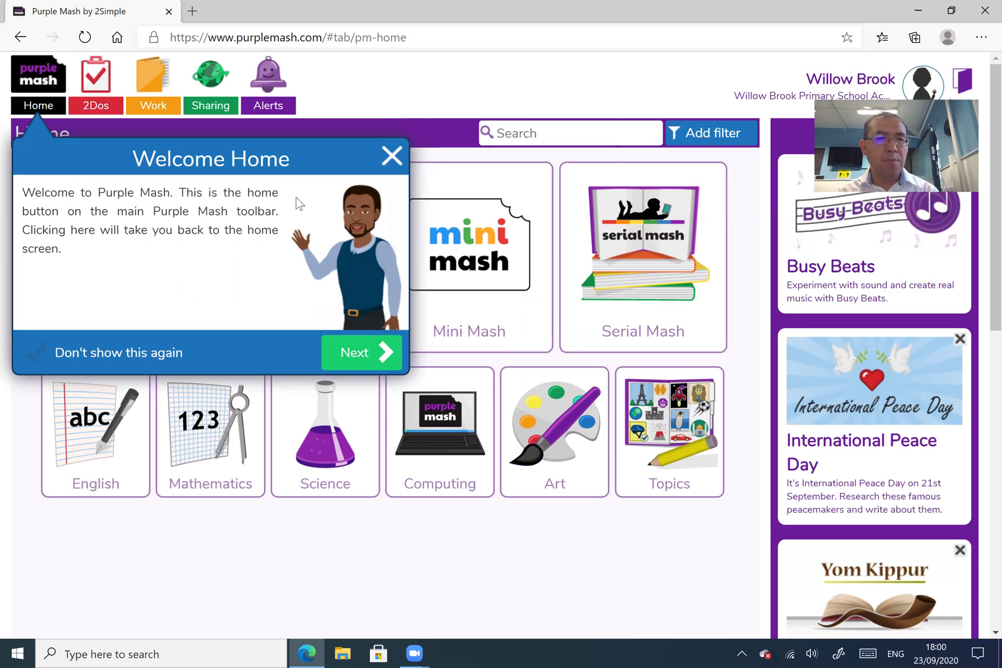
left_click(392, 158)
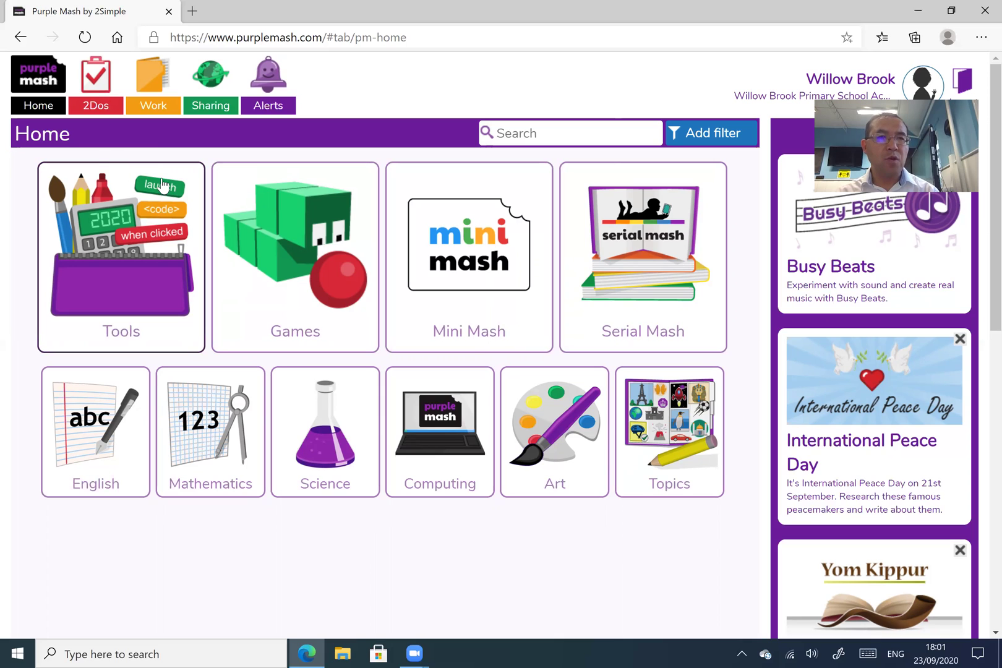
- Open the 2Dos page from the Purple Mash toolbar
left_click(97, 94)
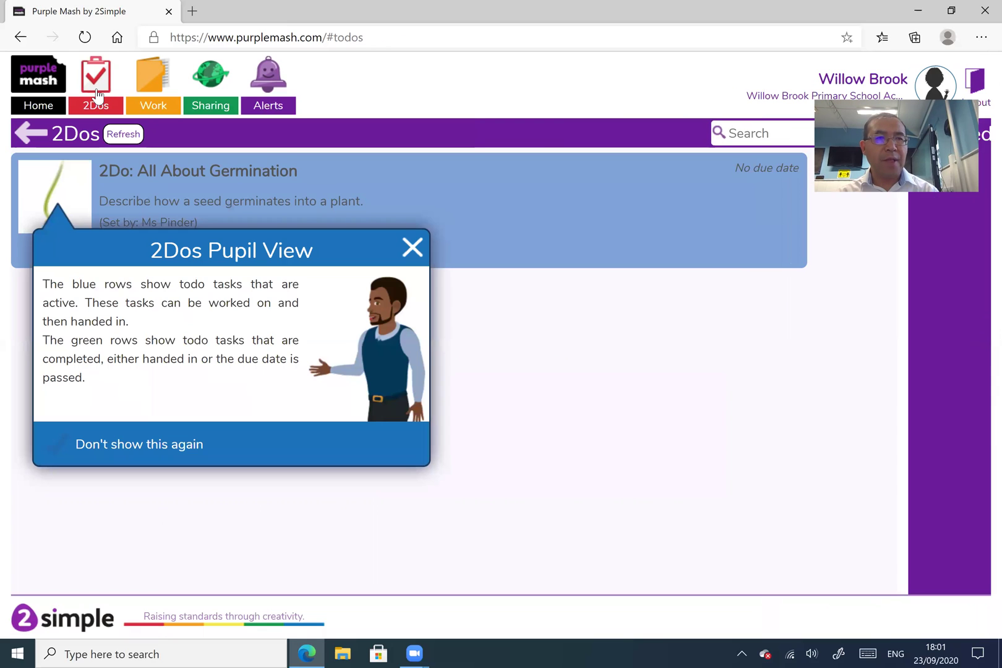